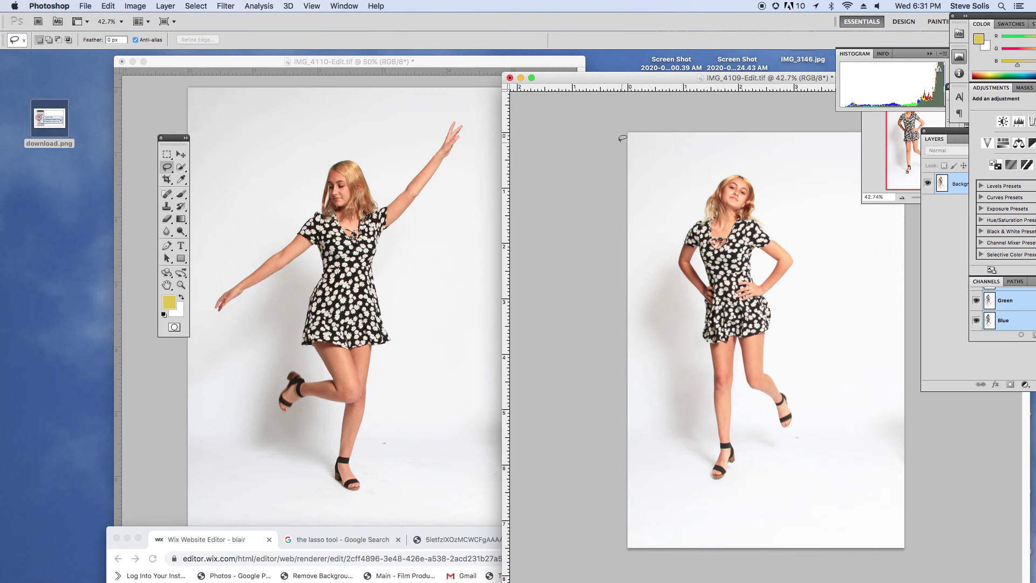
Outline the woman in IMG_4109-Edit.tif with a freehand Lasso selection around her whole body
click(180, 153)
click(167, 169)
drag(625, 78, 632, 77)
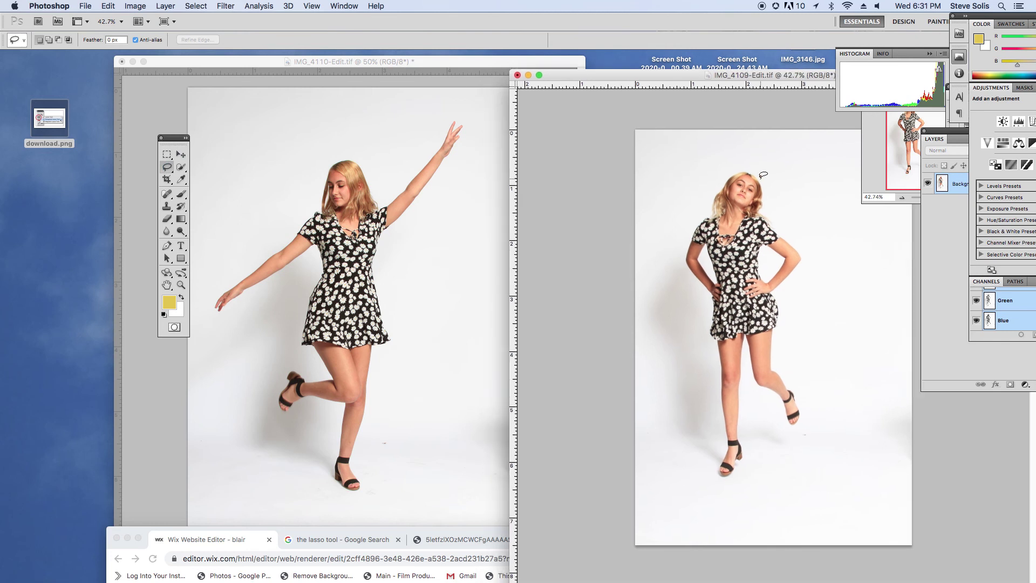
mouse_move(762, 180)
mouse_down()
mouse_move(764, 214)
mouse_move(803, 256)
mouse_move(774, 293)
mouse_move(775, 366)
mouse_move(800, 399)
mouse_move(801, 422)
mouse_move(790, 428)
mouse_move(778, 400)
mouse_move(753, 382)
mouse_move(747, 341)
mouse_move(747, 456)
mouse_move(728, 482)
mouse_move(718, 461)
mouse_move(726, 432)
mouse_move(715, 300)
mouse_move(686, 248)
mouse_move(726, 177)
mouse_move(763, 186)
mouse_up()
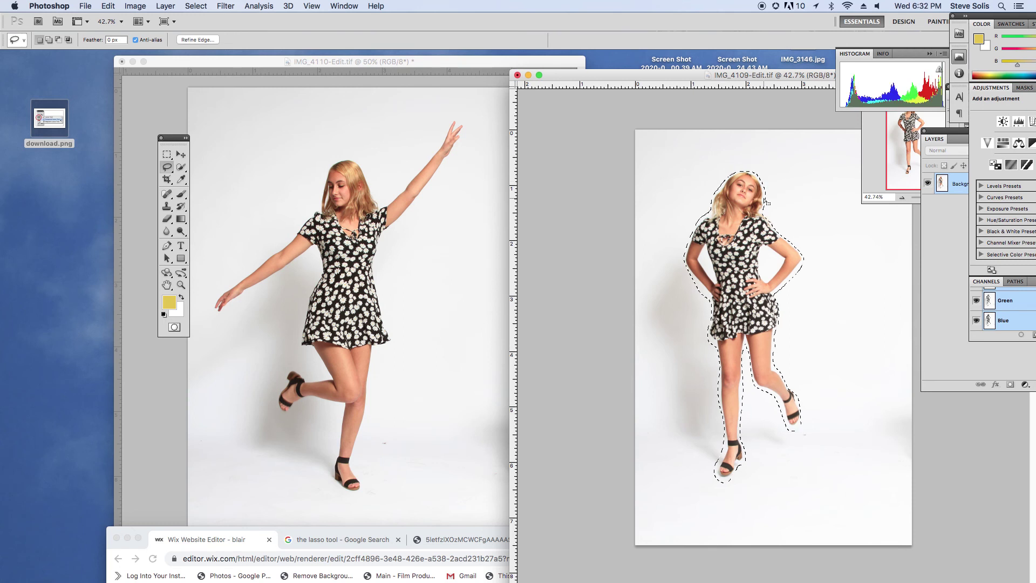
Copy the selected woman into IMG_4110-Edit.tif and place her to the right of the dancing figure
click(476, 62)
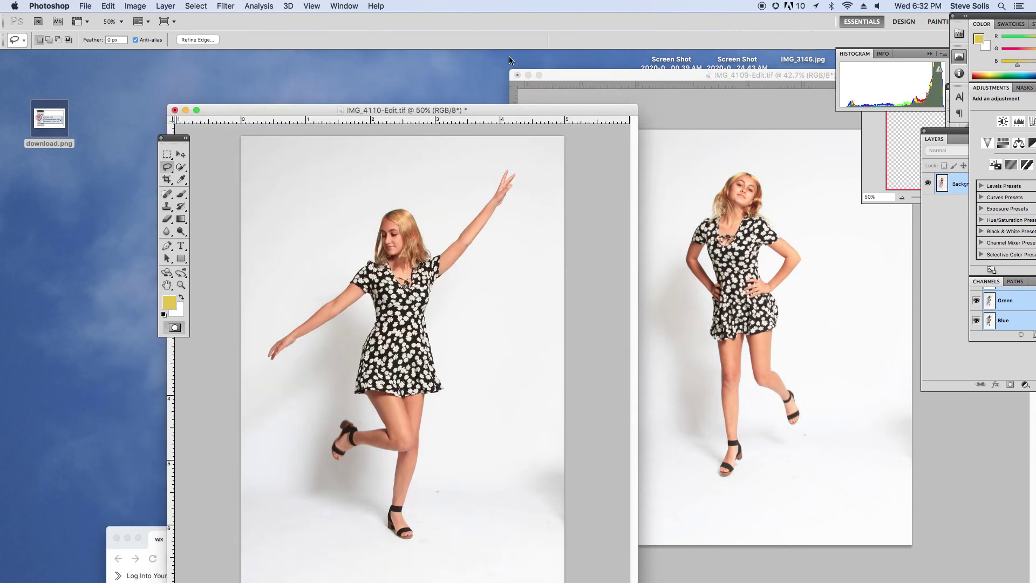
drag(524, 111, 493, 77)
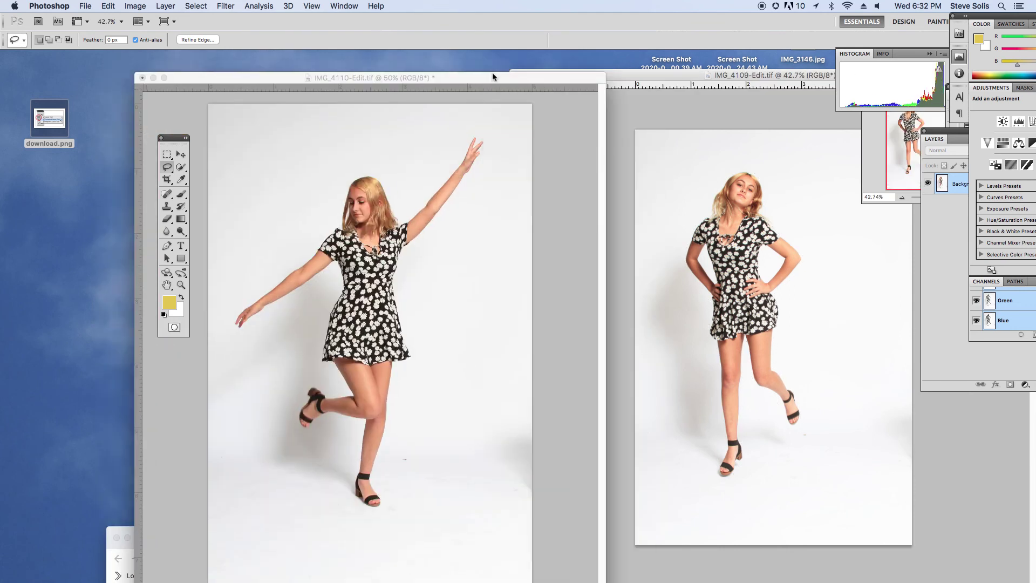
click(280, 123)
click(179, 155)
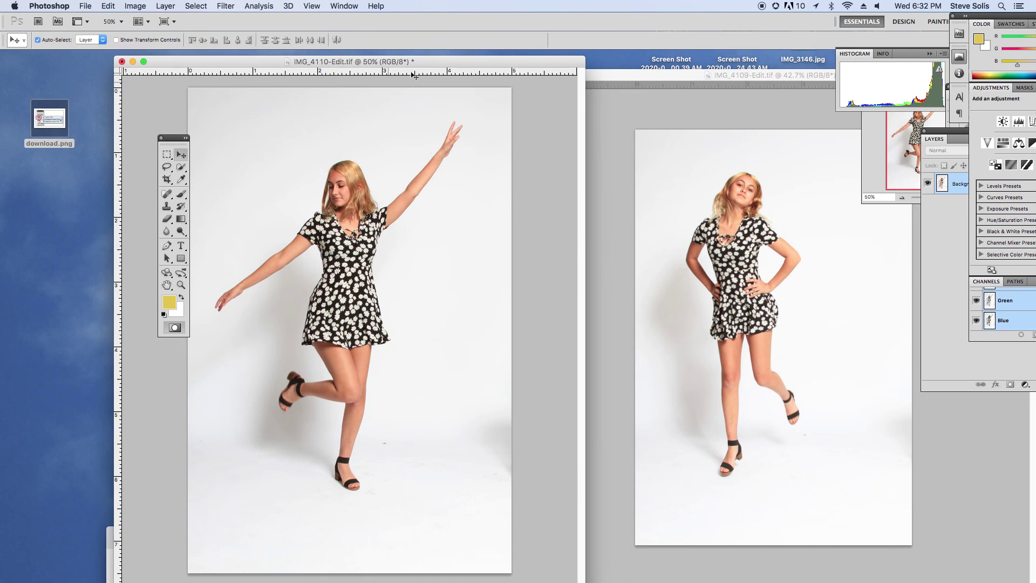
drag(422, 63, 450, 58)
key(super+v)
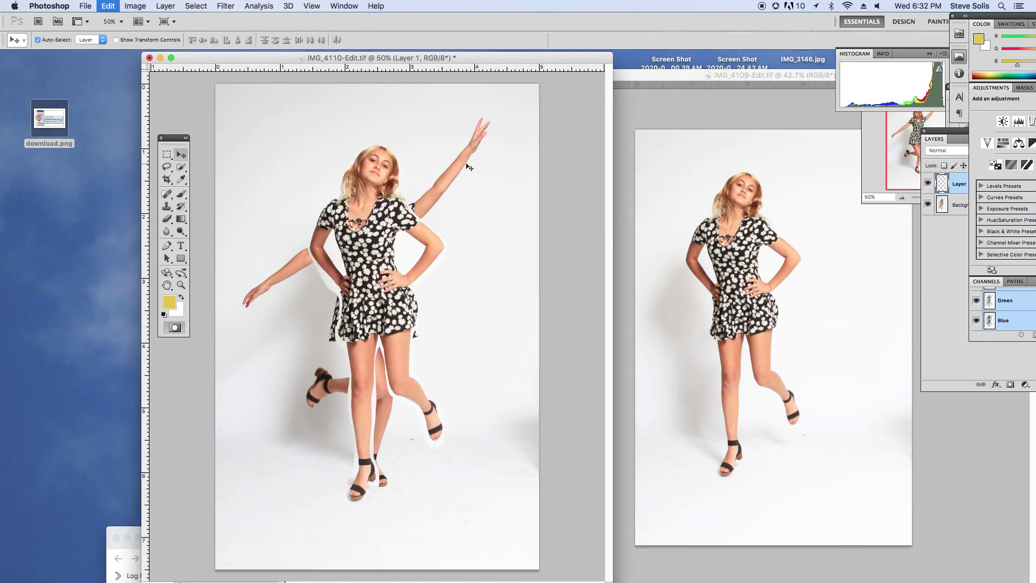
drag(390, 229, 456, 229)
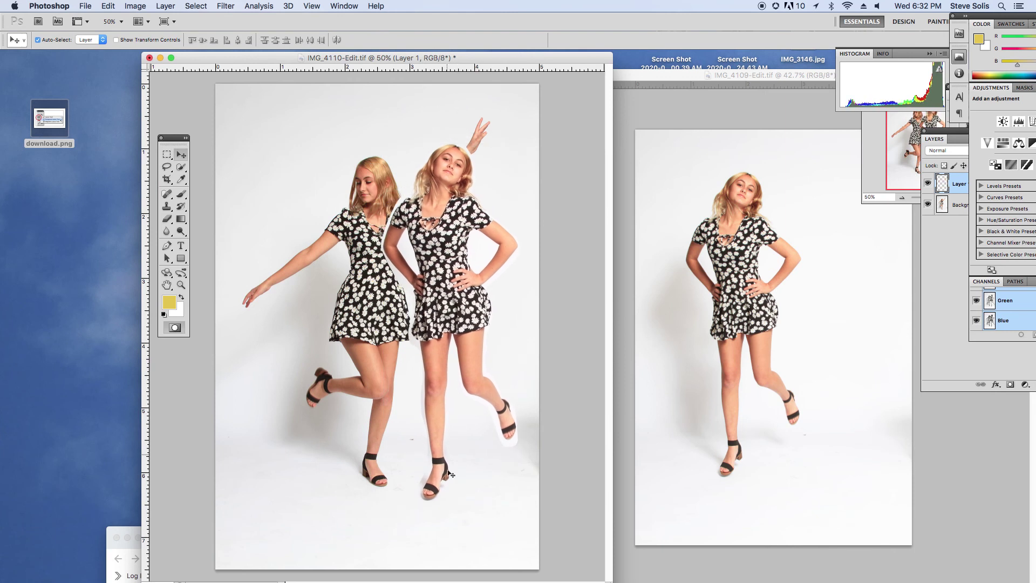
Hide the pasted cutout's layer, Layer 1, in IMG_4110-Edit.tif
click(169, 218)
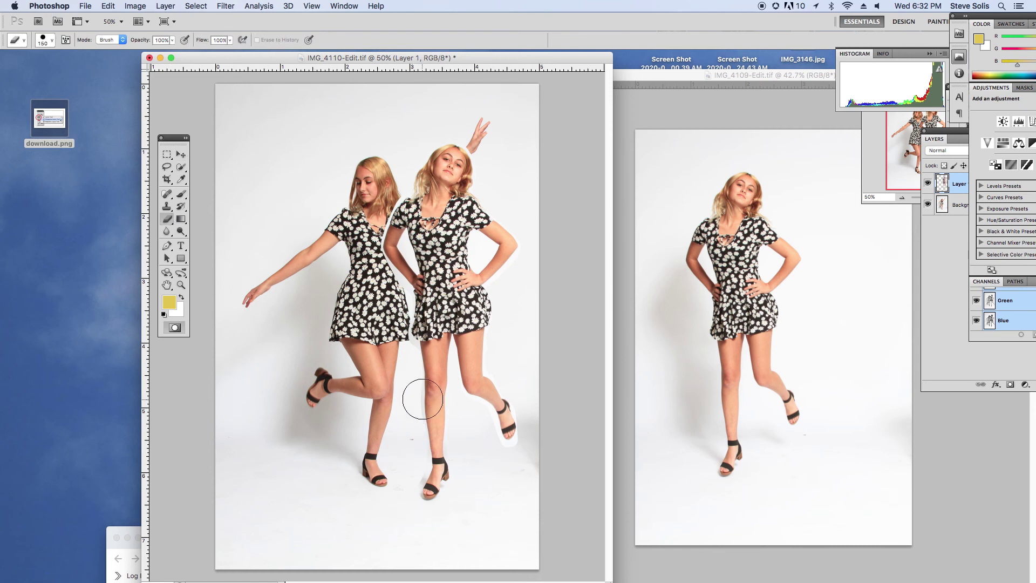
click(928, 185)
click(928, 185)
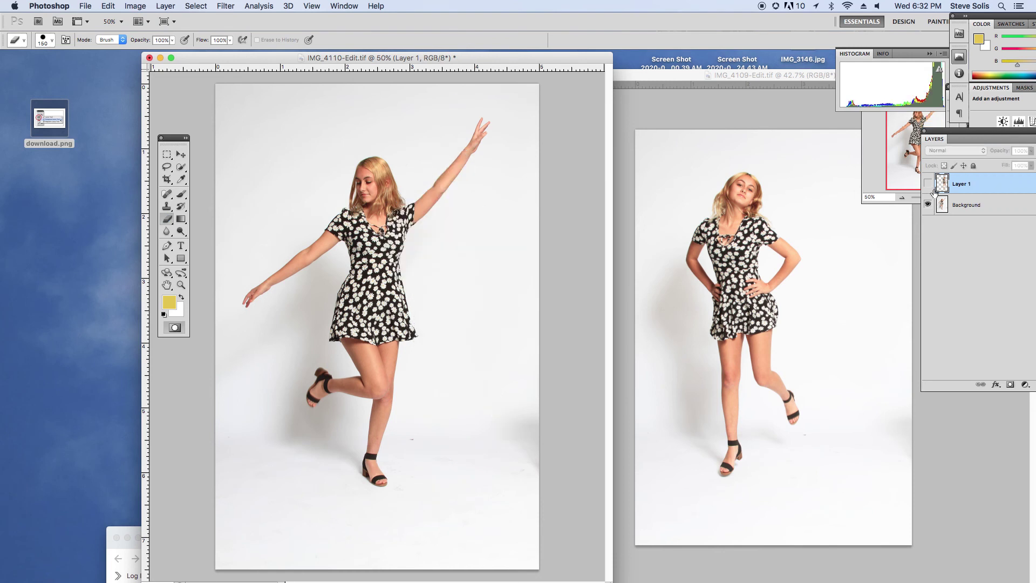
Trace a new, tighter Lasso selection around the woman in IMG_4109-Edit.tif
drag(769, 81, 715, 75)
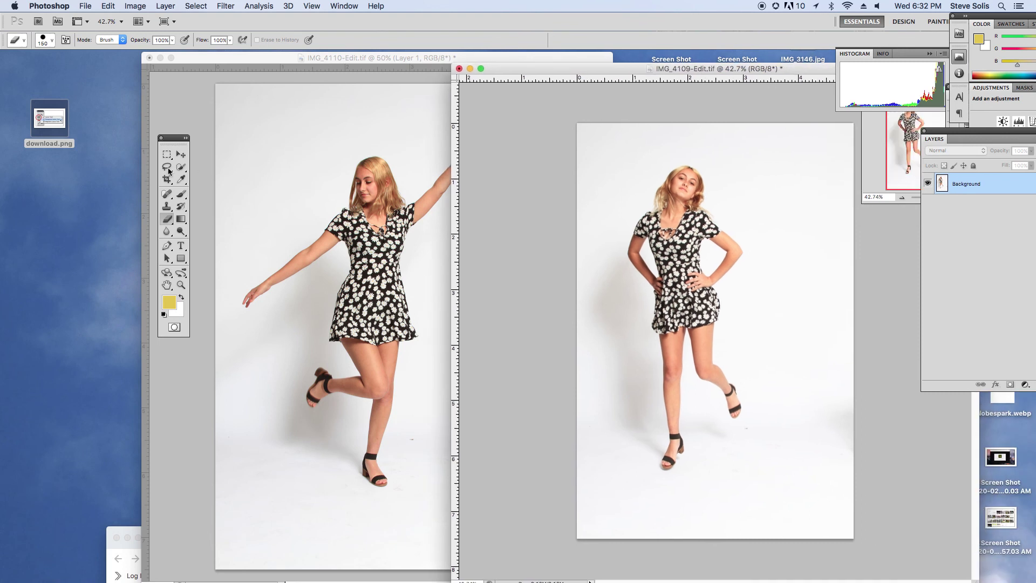
drag(168, 171, 191, 167)
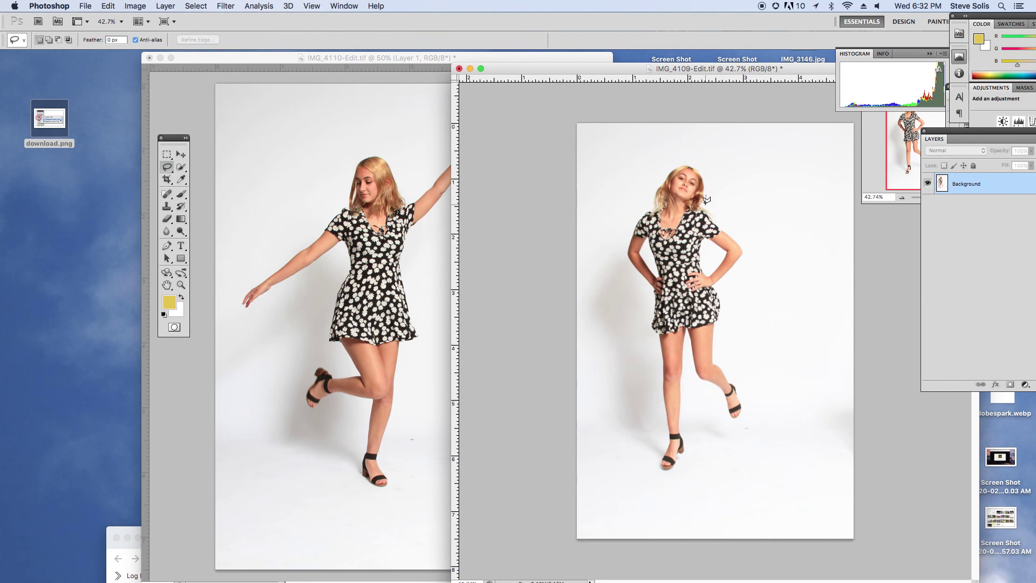
mouse_move(705, 203)
mouse_down()
mouse_move(746, 256)
mouse_move(740, 242)
mouse_move(743, 255)
mouse_move(716, 280)
mouse_move(713, 354)
mouse_move(743, 411)
mouse_move(731, 417)
mouse_move(744, 401)
mouse_move(738, 415)
mouse_move(722, 387)
mouse_move(700, 377)
mouse_move(691, 327)
mouse_move(683, 414)
mouse_up()
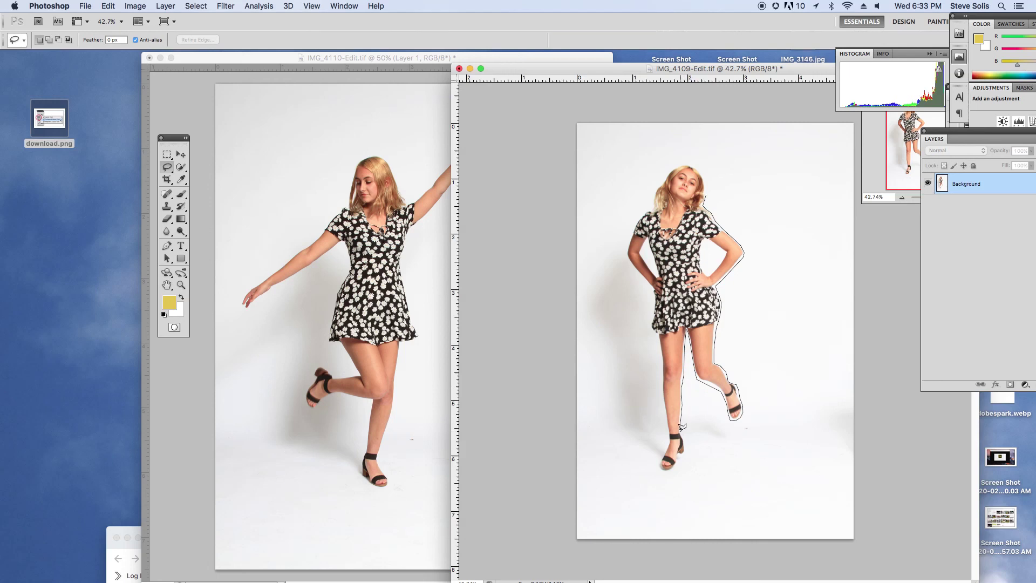
mouse_move(683, 429)
mouse_down()
mouse_move(676, 465)
mouse_move(659, 465)
mouse_move(674, 431)
mouse_move(650, 322)
mouse_move(654, 286)
mouse_move(629, 235)
mouse_move(675, 164)
mouse_move(708, 185)
mouse_up()
drag(708, 192, 710, 196)
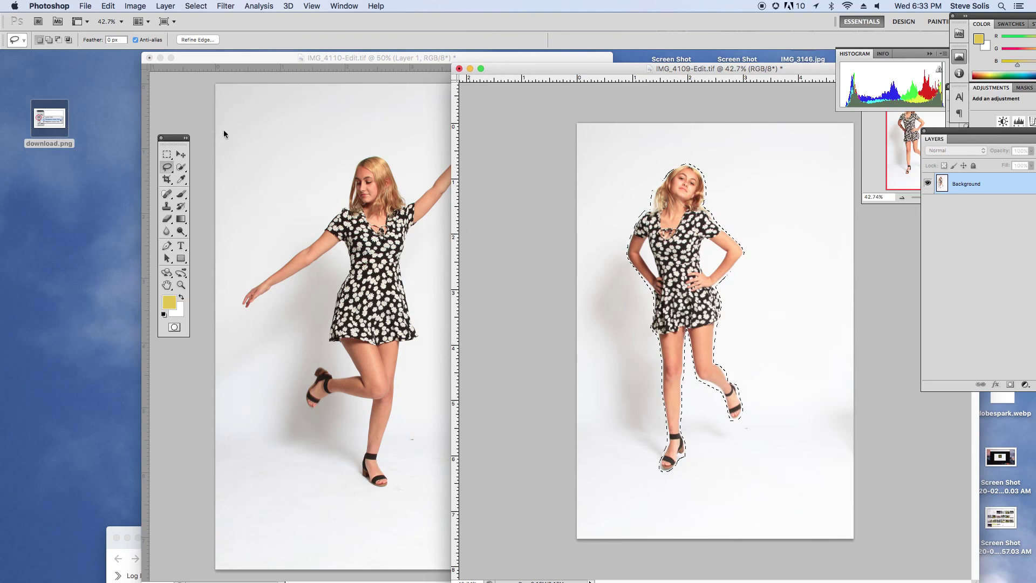
Paste the tighter cutout into IMG_4110-Edit.tif and position it just right of the dancing figure
click(181, 154)
click(343, 59)
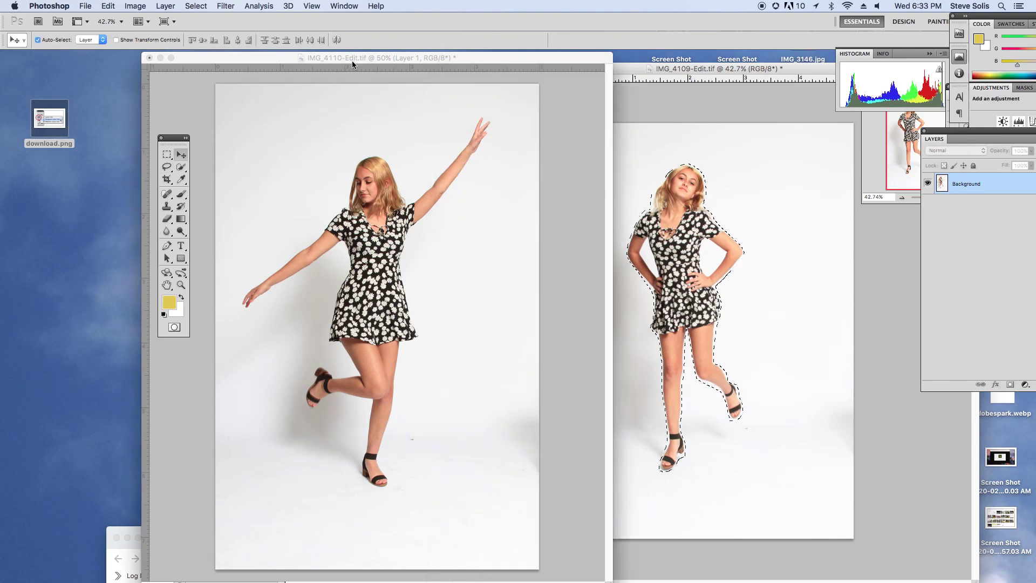
drag(344, 62, 441, 69)
key(super+v)
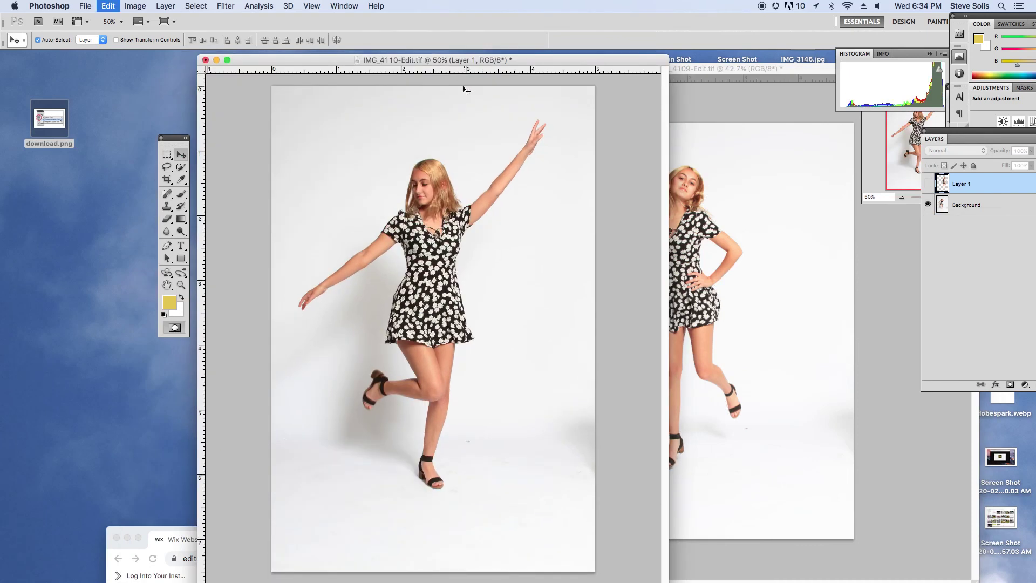
drag(437, 227, 507, 219)
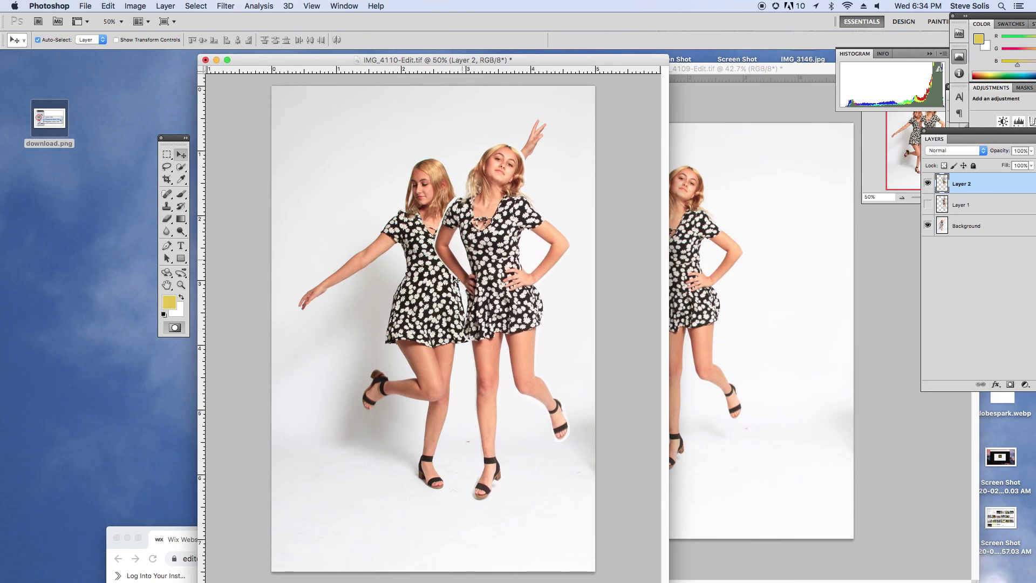
drag(484, 269, 479, 269)
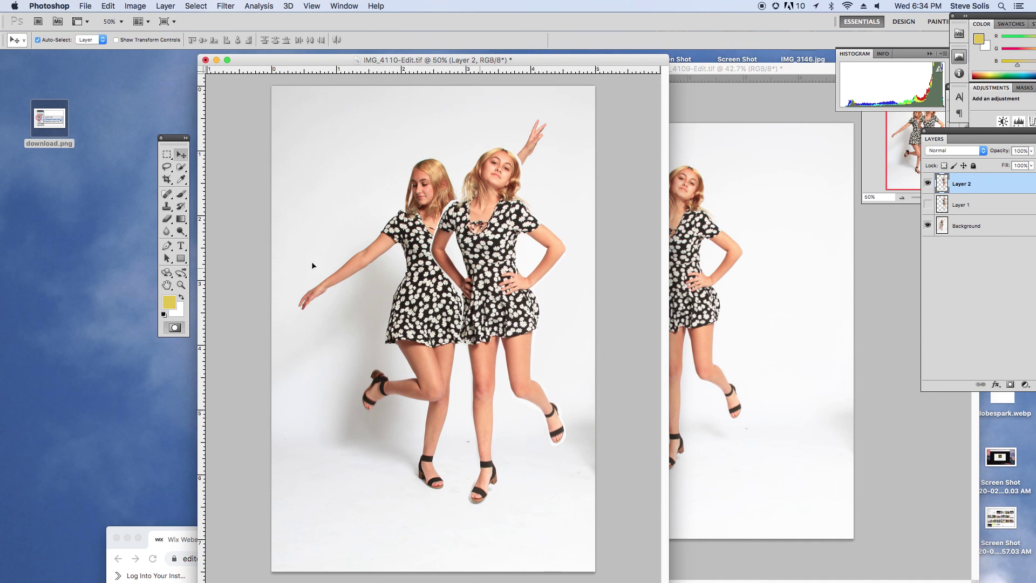
Choose the Eraser and reduce its brush size to 40 for fine edge cleanup on Layer 2
click(168, 219)
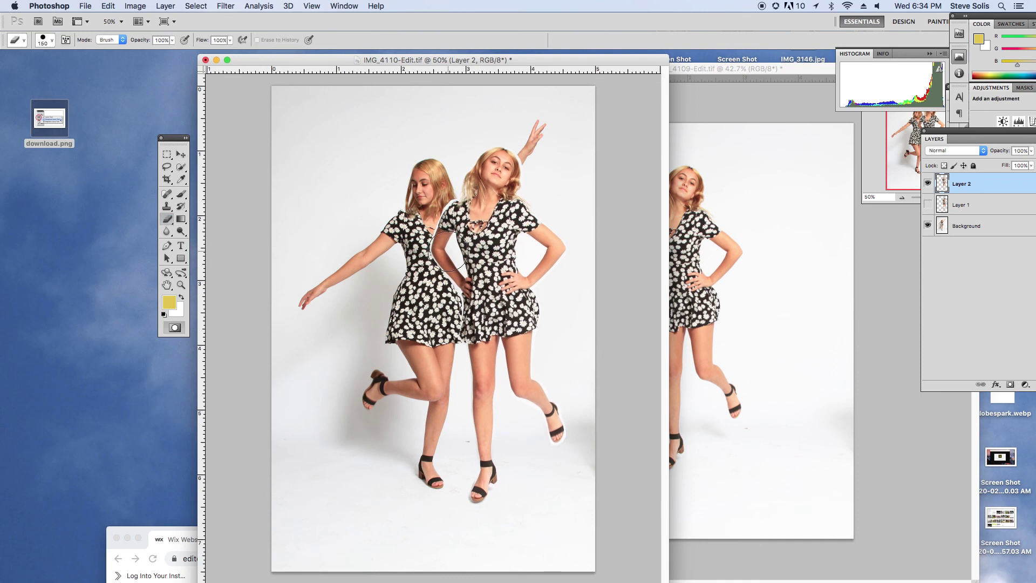
key(super+equal)
key(bracketleft)
key(bracketleft)
key(bracketleft)
key(bracketleft)
key(bracketleft)
key(bracketleft)
key(bracketleft)
key(bracketleft)
key(bracketleft)
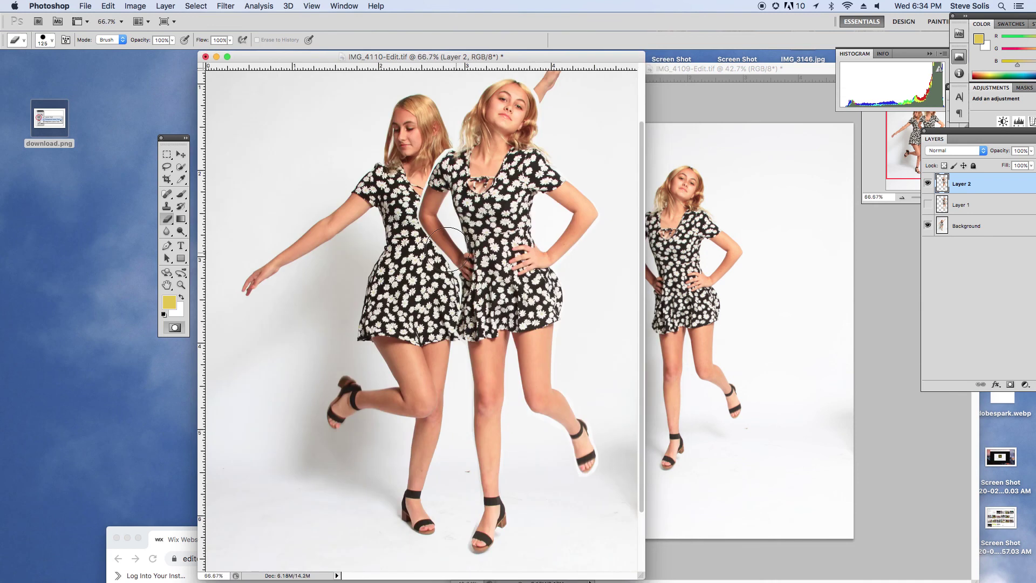
Select the white fringe inside the arm gap and around the cutout's head with the Magic Wand, delete it and deselect
click(180, 167)
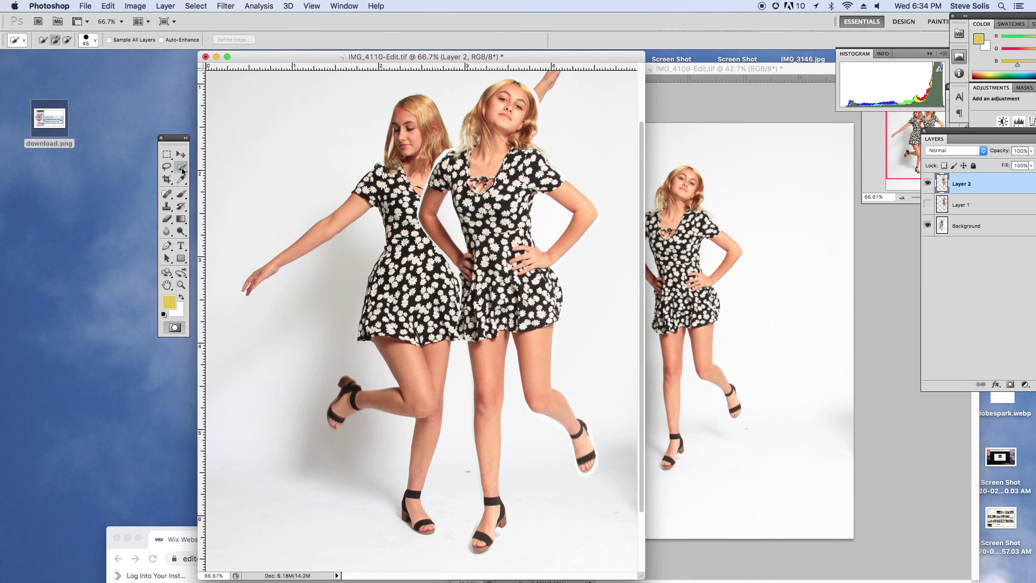
drag(181, 167, 201, 176)
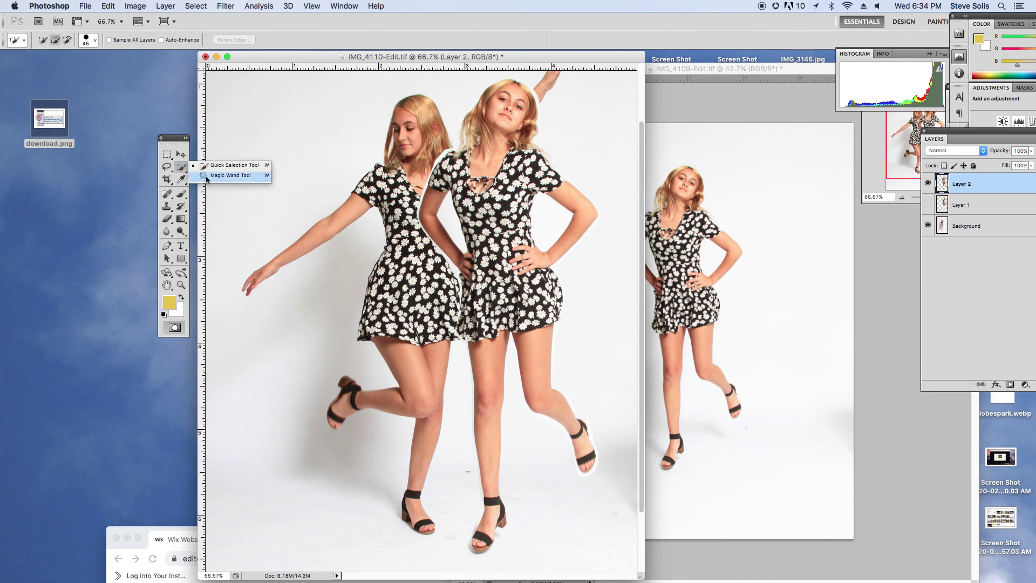
key(Return)
click(462, 227)
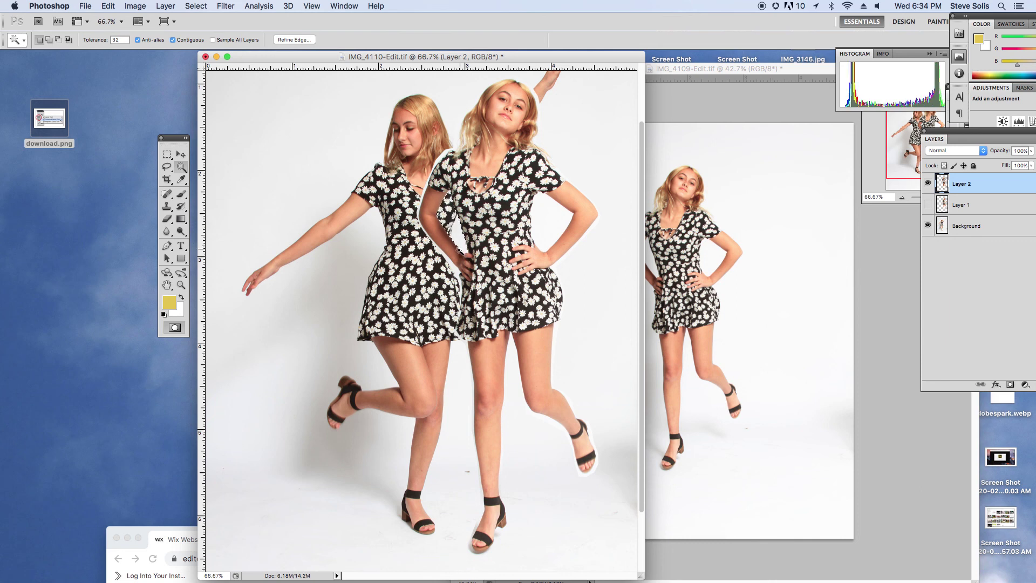
key(super+d)
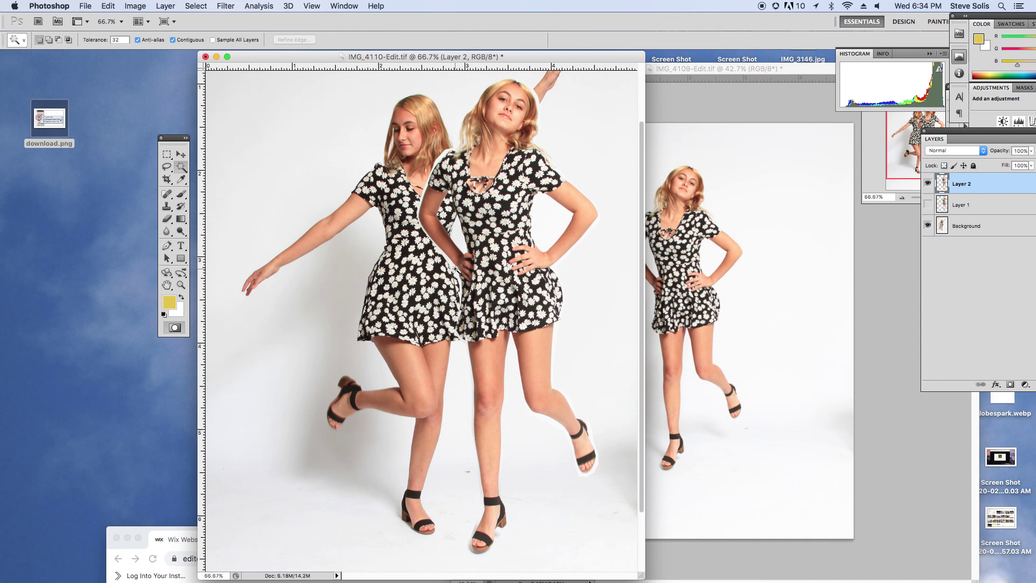
click(455, 268)
shift+click(480, 117)
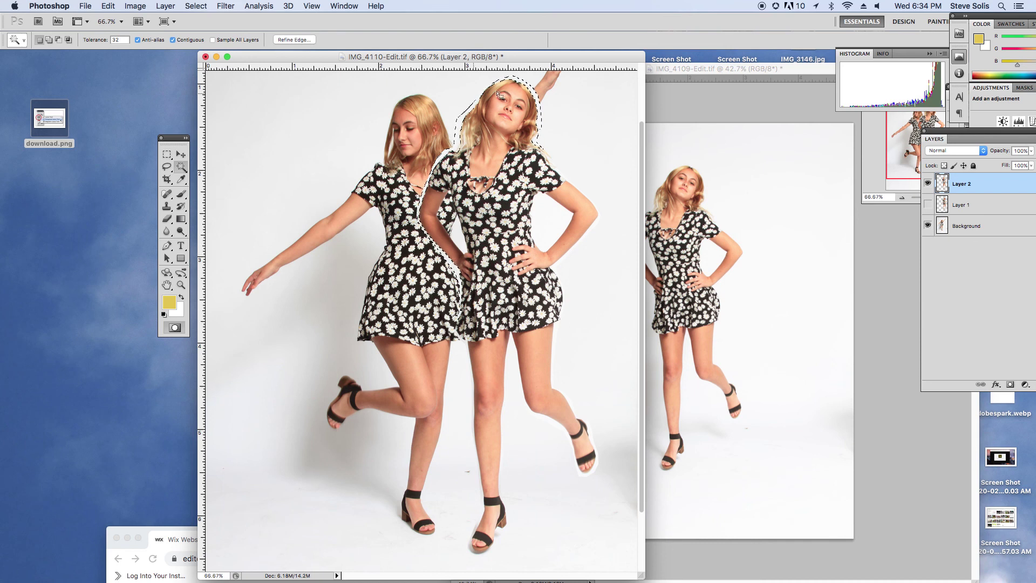
key(shift+super+i)
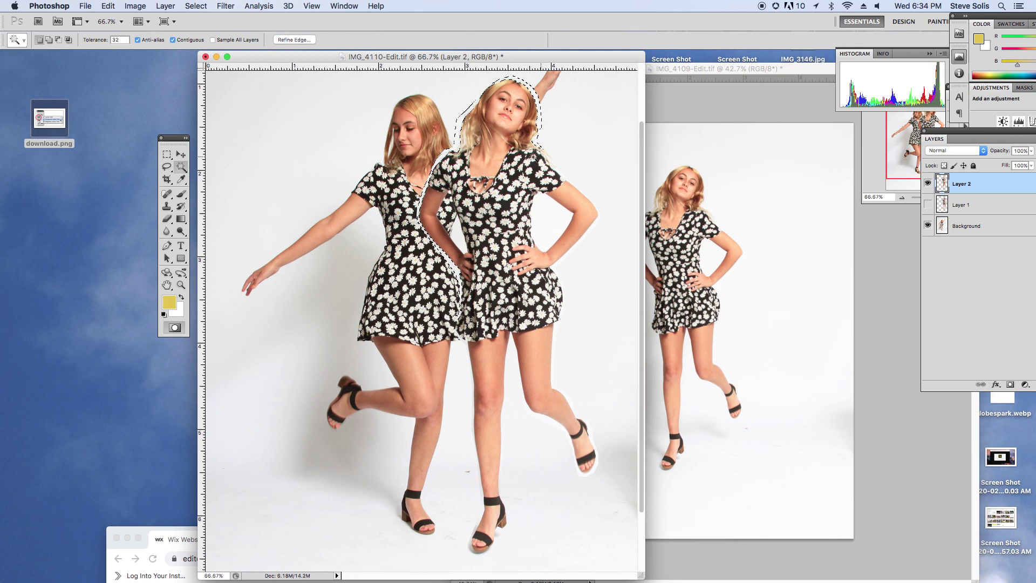
key(super+d)
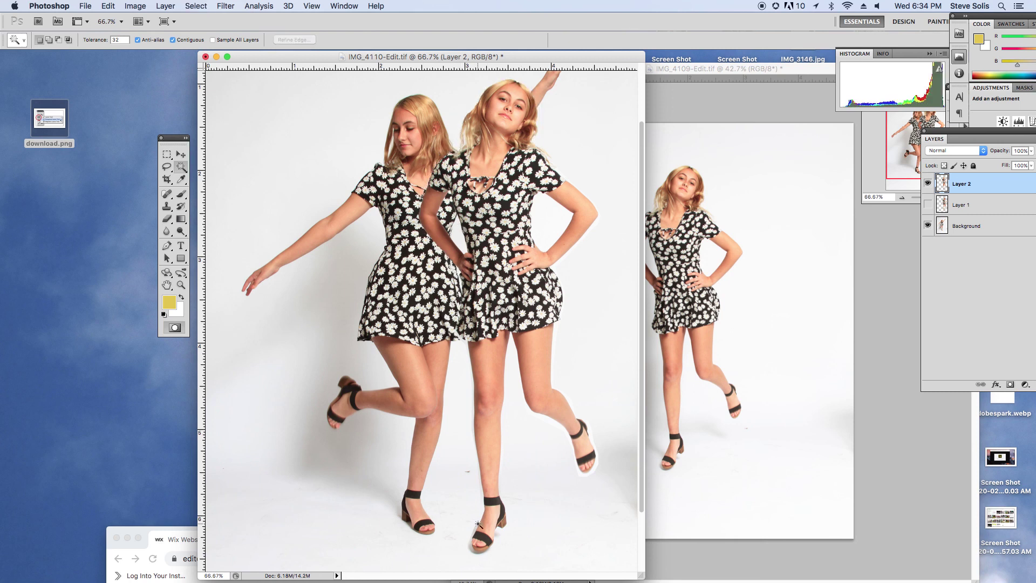
Select the light fringe beside the cutout's front foot with the Magic Wand, clean it with the Eraser and deselect
click(471, 549)
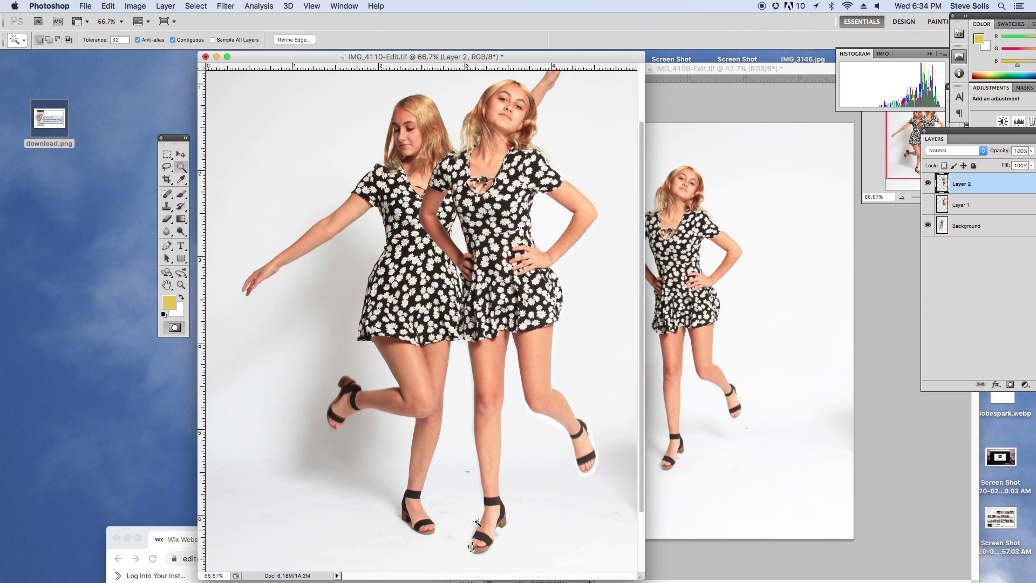
click(167, 219)
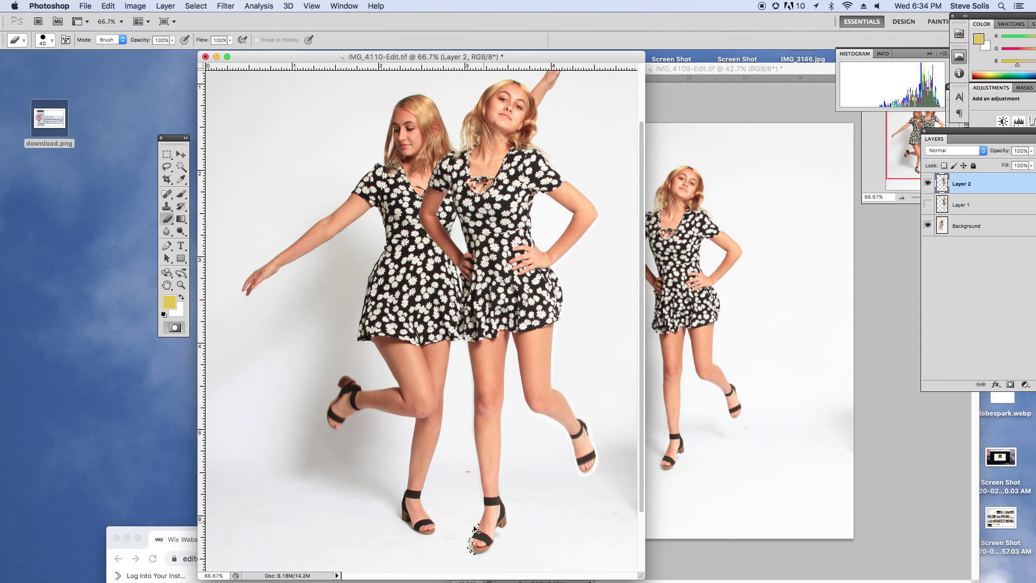
key(super+d)
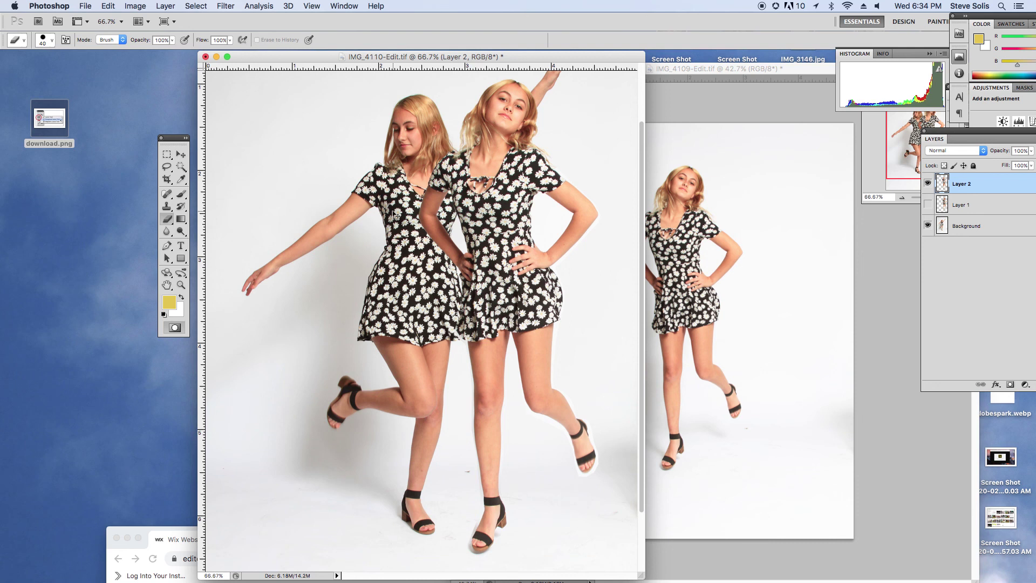
Nudge the Layer 2 cutout in different directions to try out positions at the dancing figure's right side
key(super+minus)
key(v)
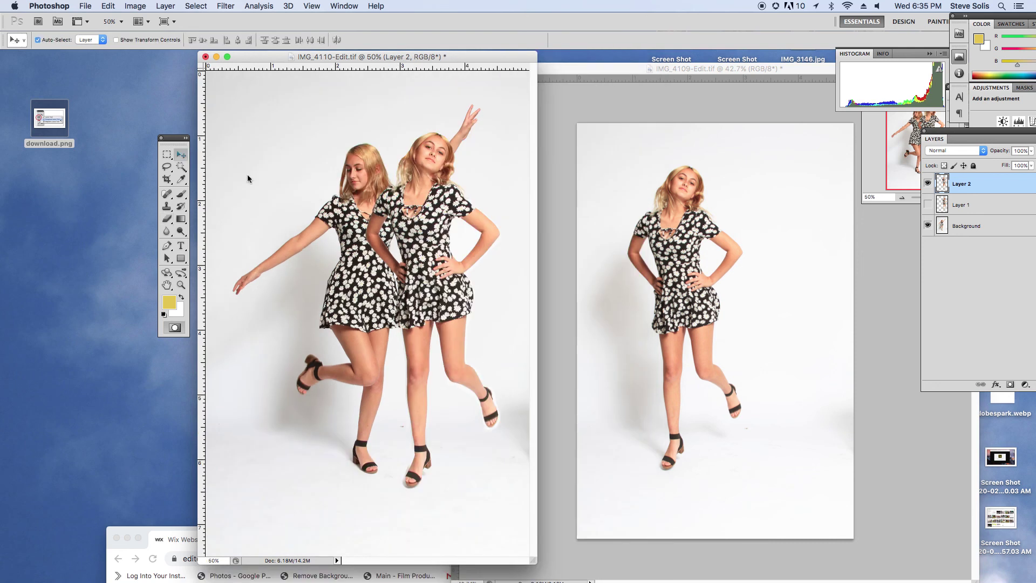
key(shift+Left)
key(shift+Up)
key(shift+Left)
key(shift+Up)
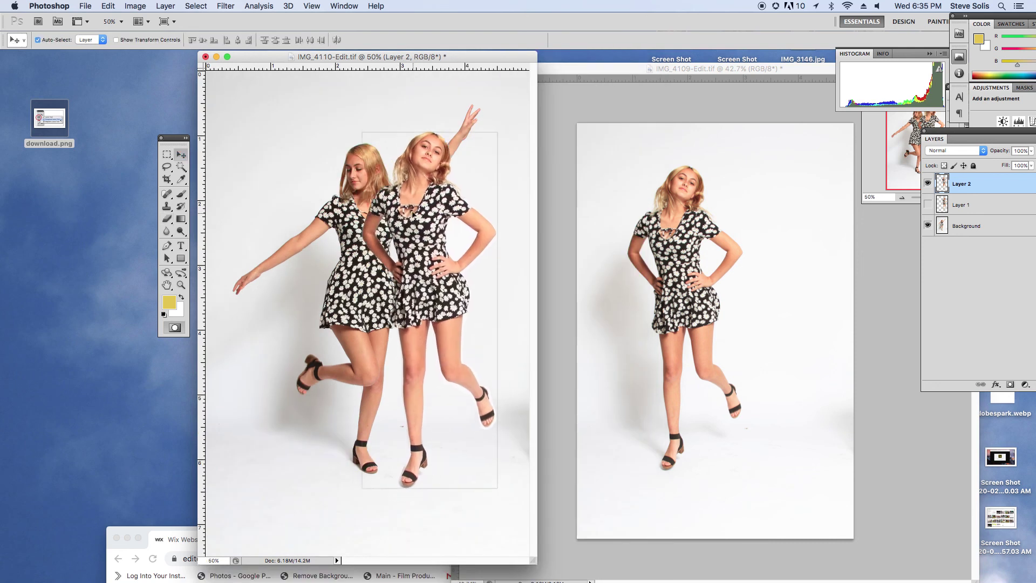
key(shift+Right)
key(shift+Right)
key(shift+Down)
key(shift+Right)
key(shift+Right)
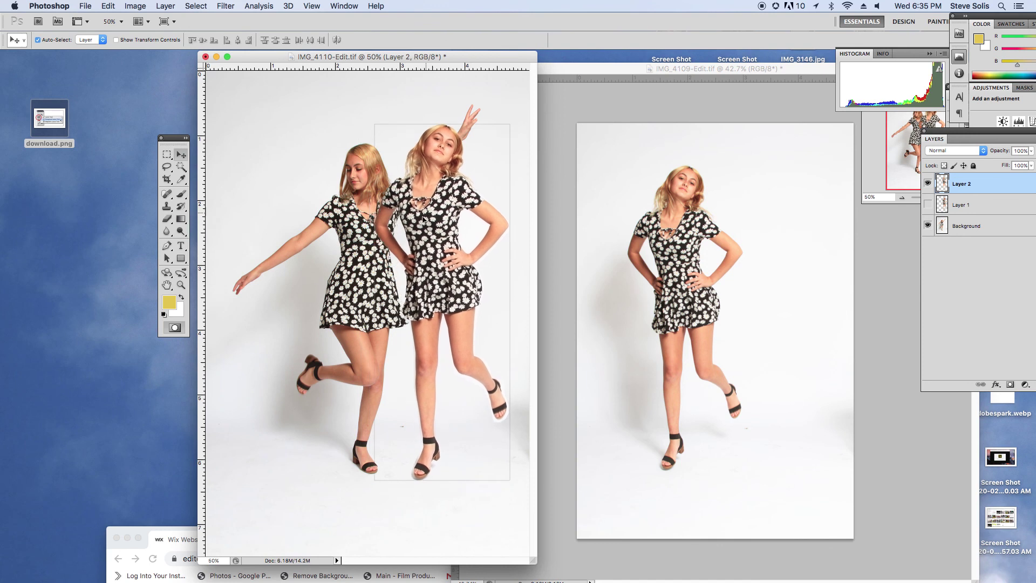
key(shift+Left)
key(shift+Up)
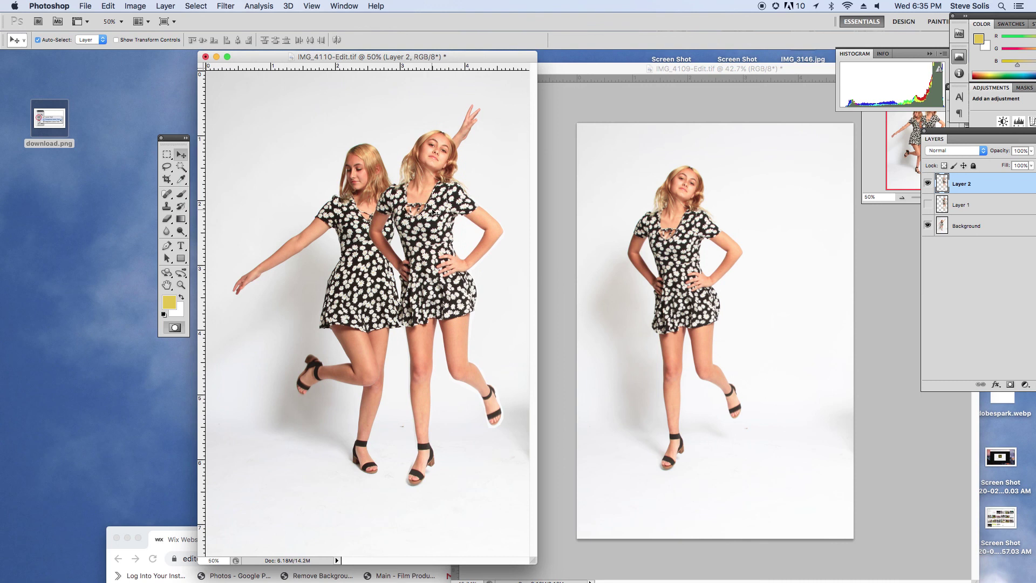
Move the Layer 2 cutout across to the left side of the dancing figure, overlapping her outstretched arm
drag(433, 212, 391, 195)
drag(397, 276, 436, 279)
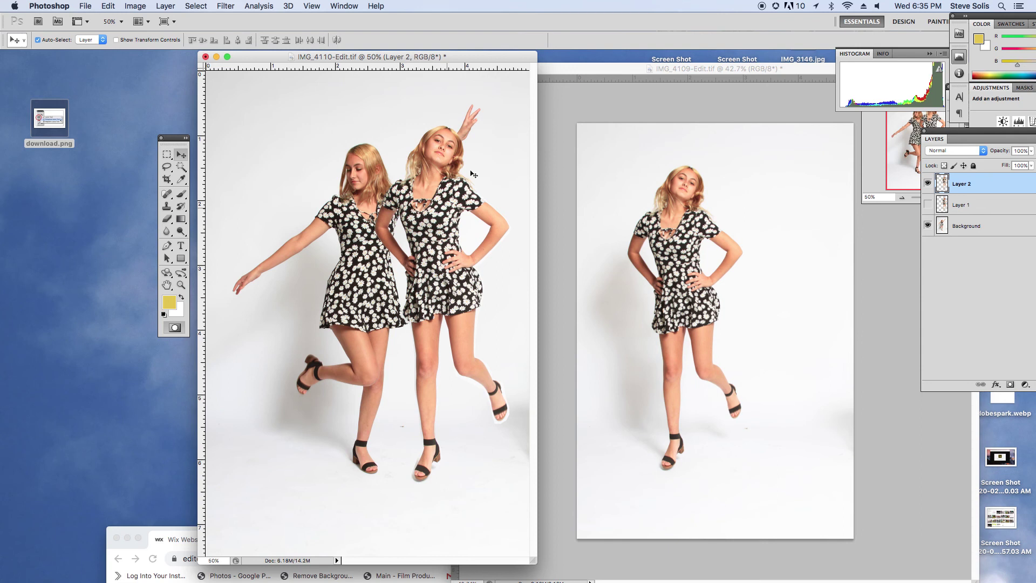
drag(453, 184, 283, 155)
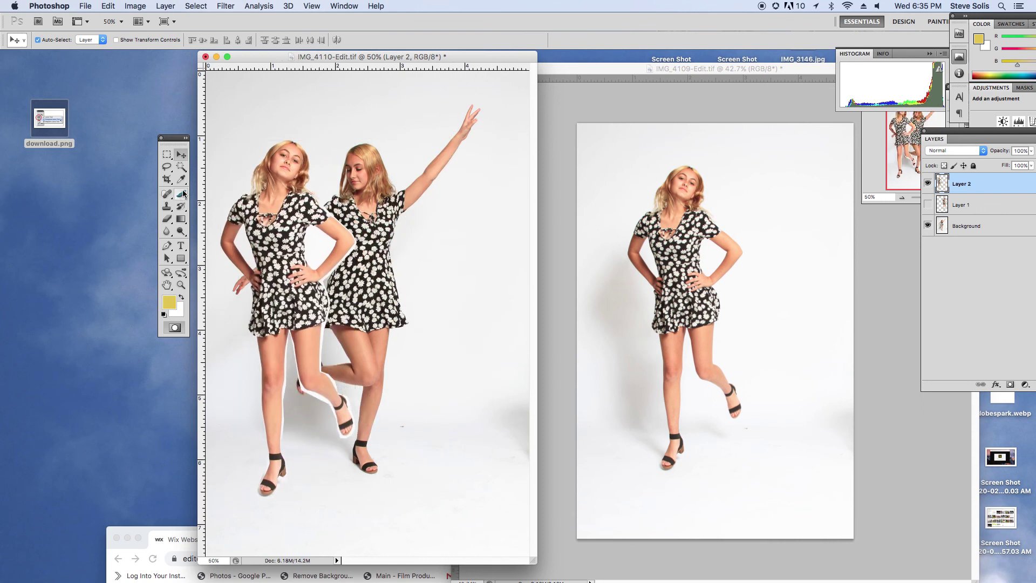
Select the white areas inside the cutout's arm gap and along her legs and feet with the Magic Wand, delete them and deselect
click(182, 167)
click(318, 243)
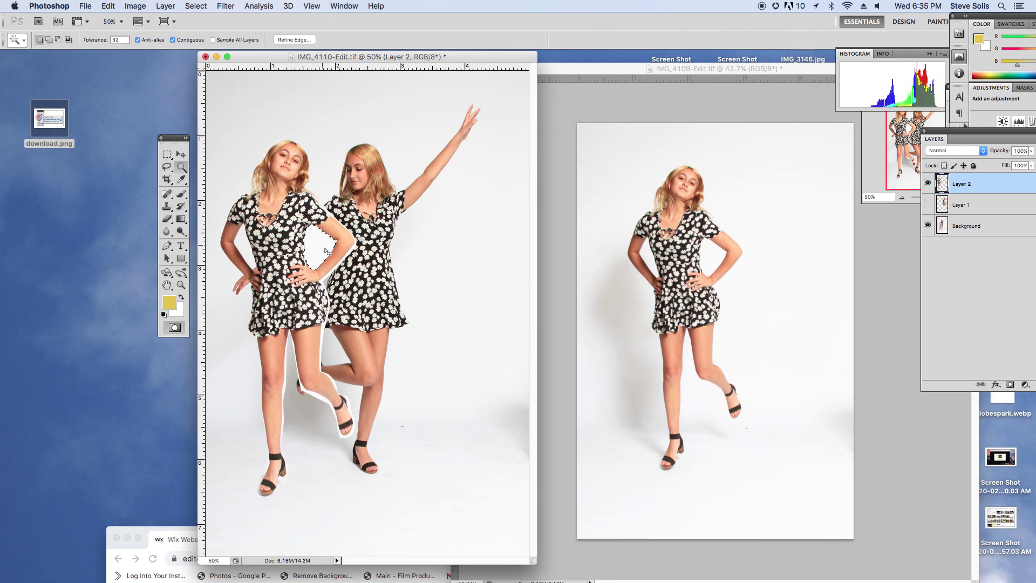
key(Delete)
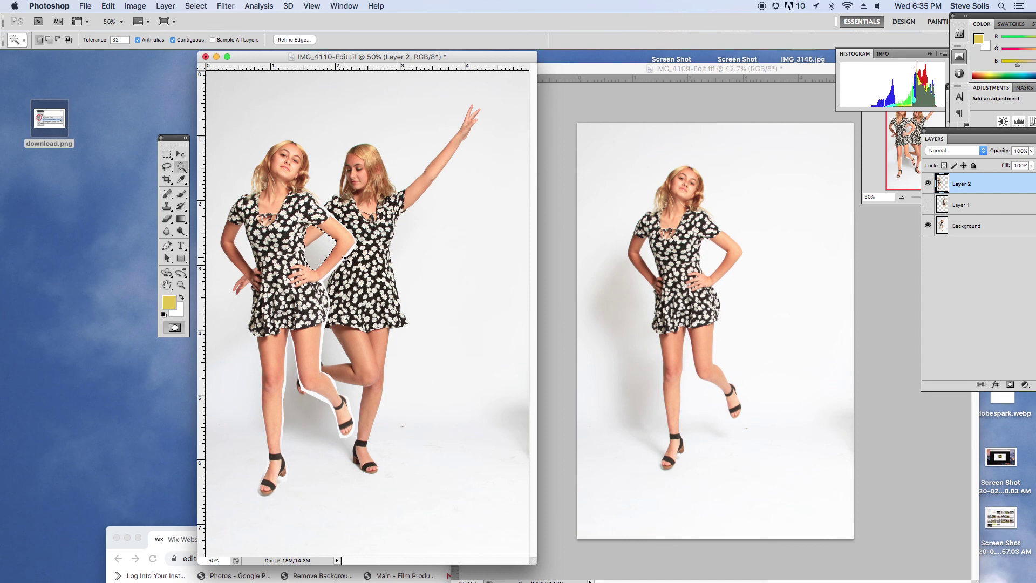
click(346, 259)
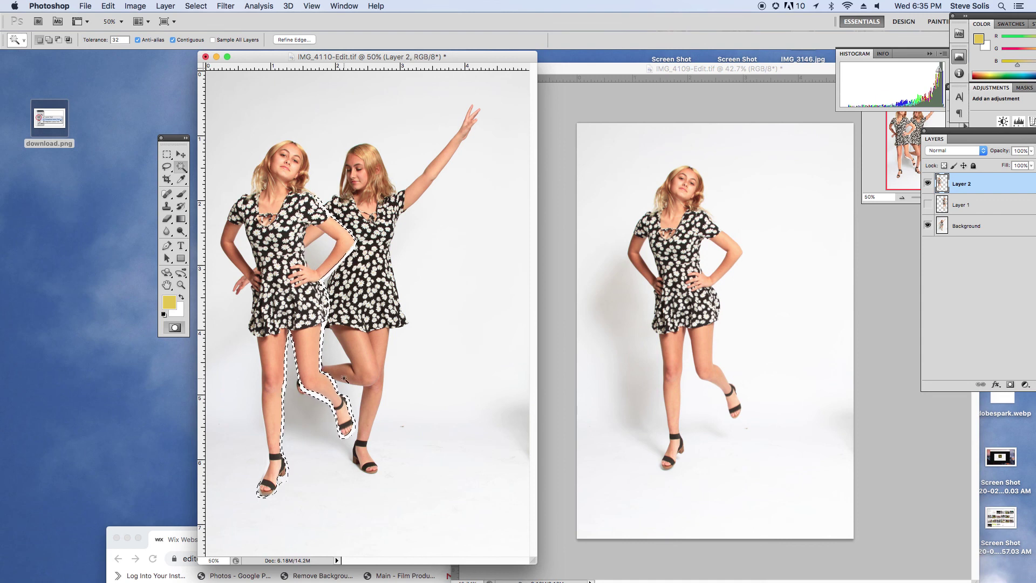
key(Delete)
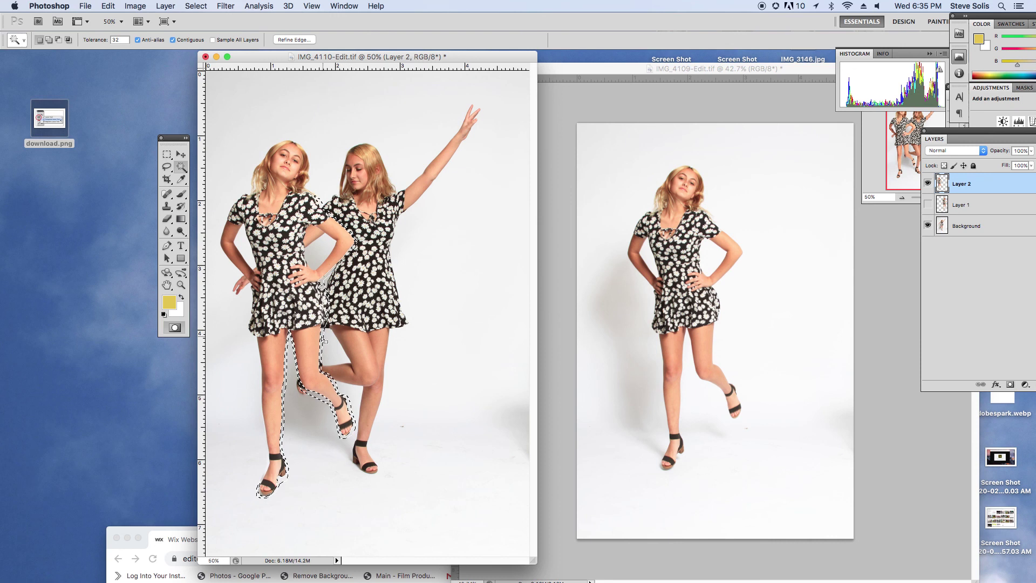
key(super+d)
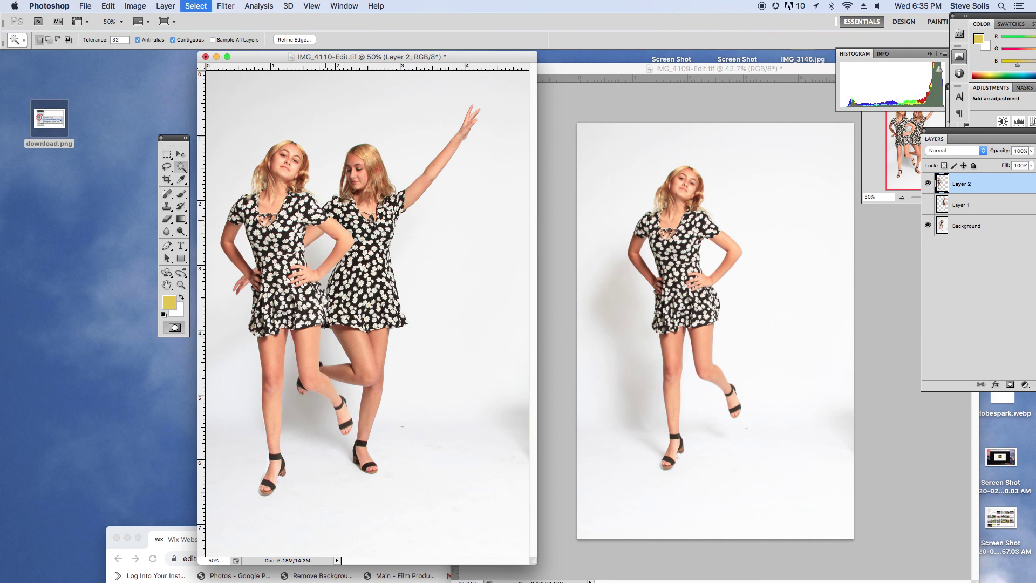
Move the Layer 2 cutout slightly farther left and up, away from the dancing figure
key(v)
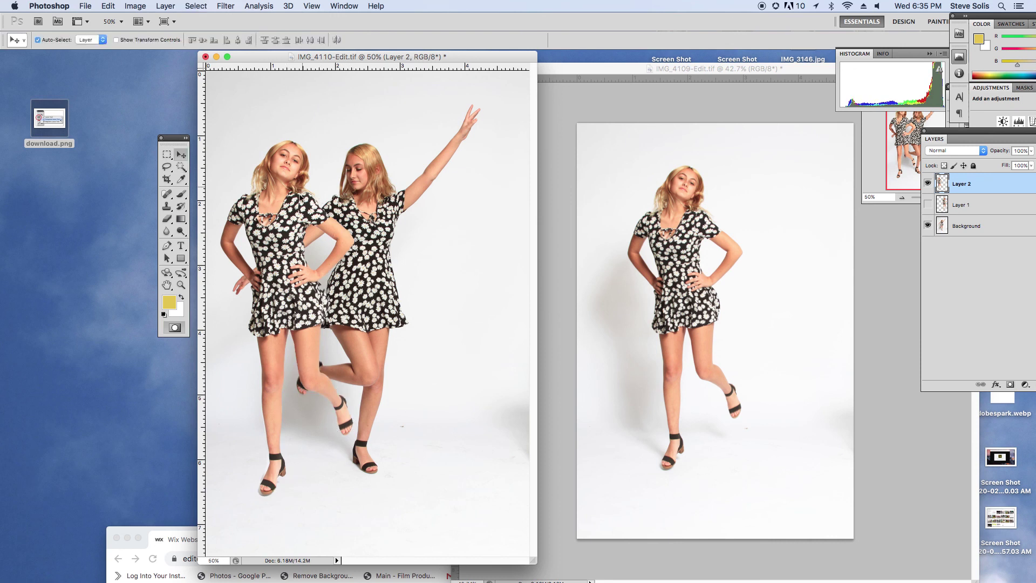
drag(300, 199, 287, 197)
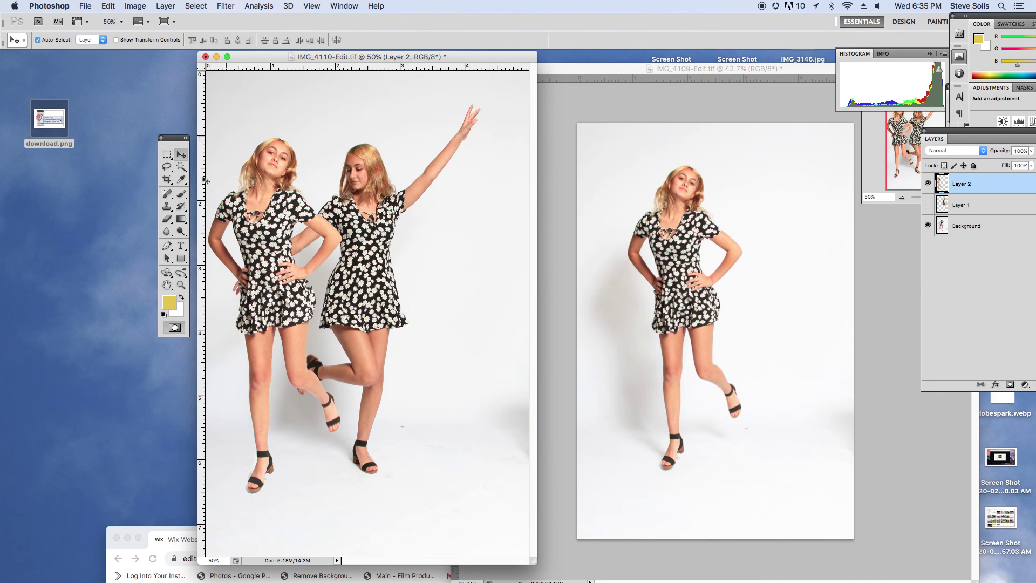
click(181, 167)
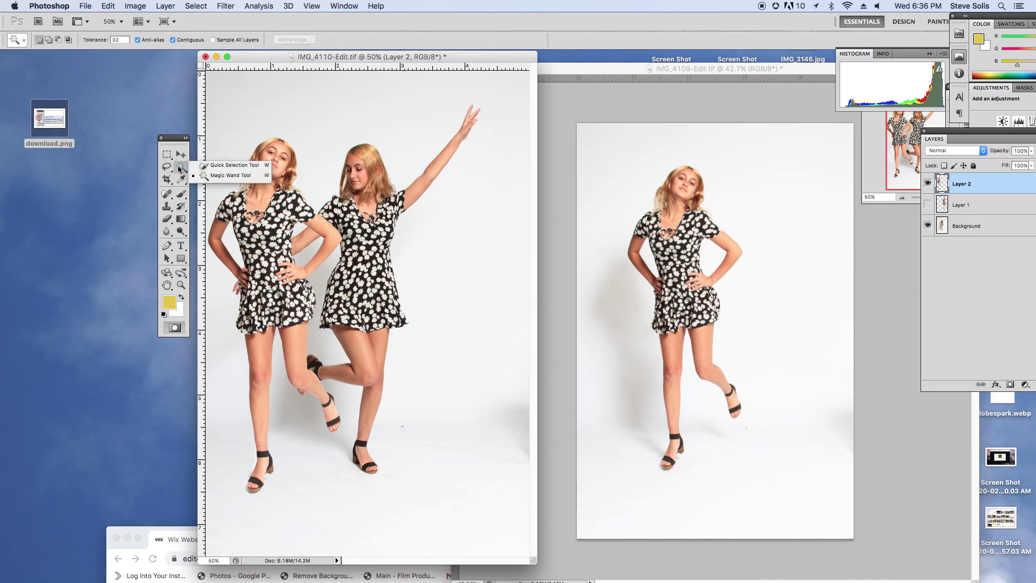
click(166, 167)
click(167, 220)
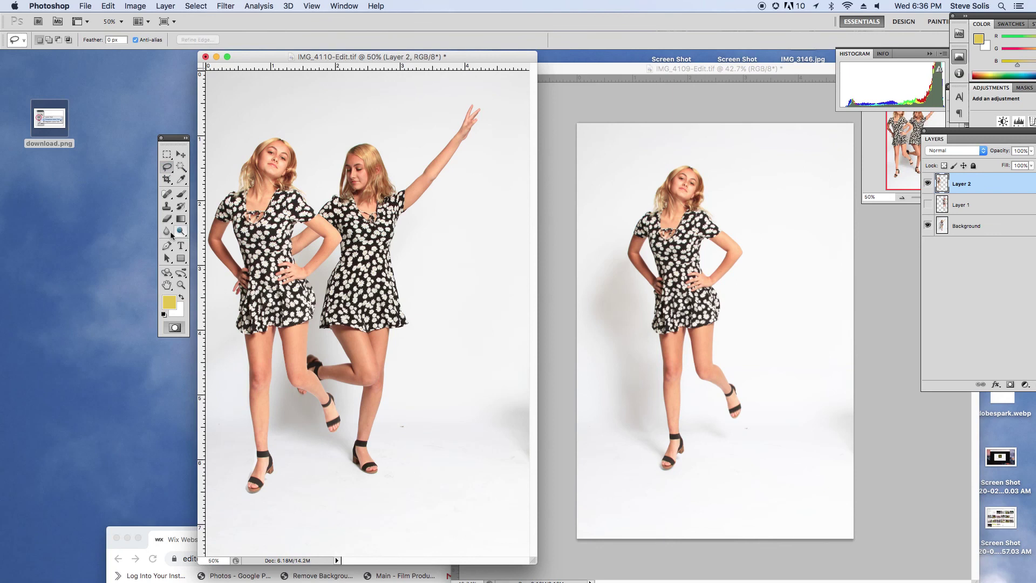